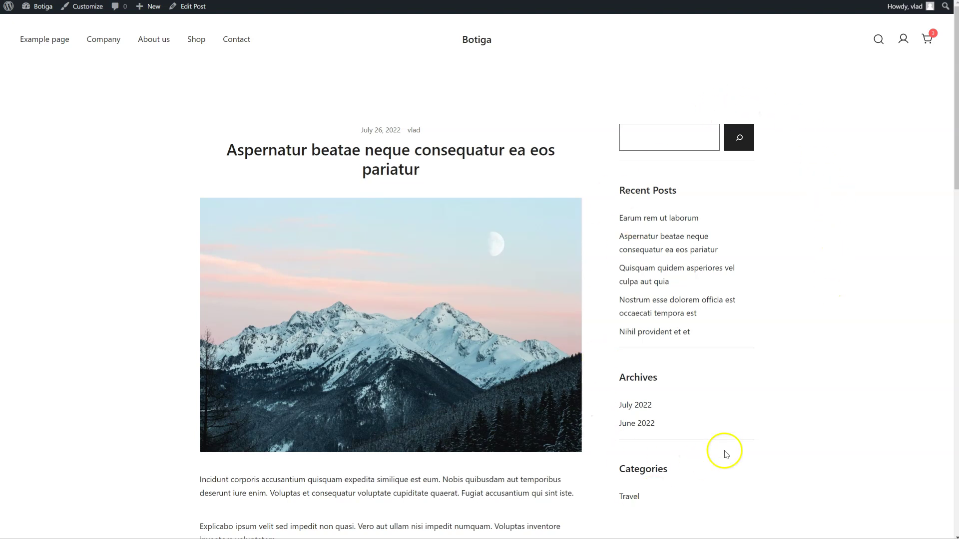
Step: Scroll down and back up the 'Aspernatur beatae neque consequatur ea eos pariatur' post page
scroll(747, 430, "down", 3)
scroll(749, 432, "up", 3)
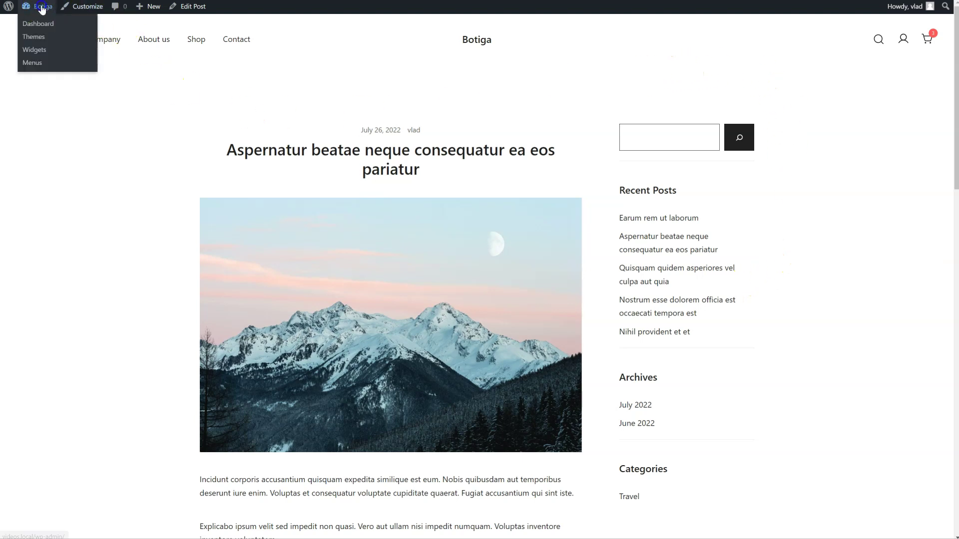
Step: Activate Custom Sidebars under Theme Features in the Botiga Theme Dashboard
left_click(42, 8)
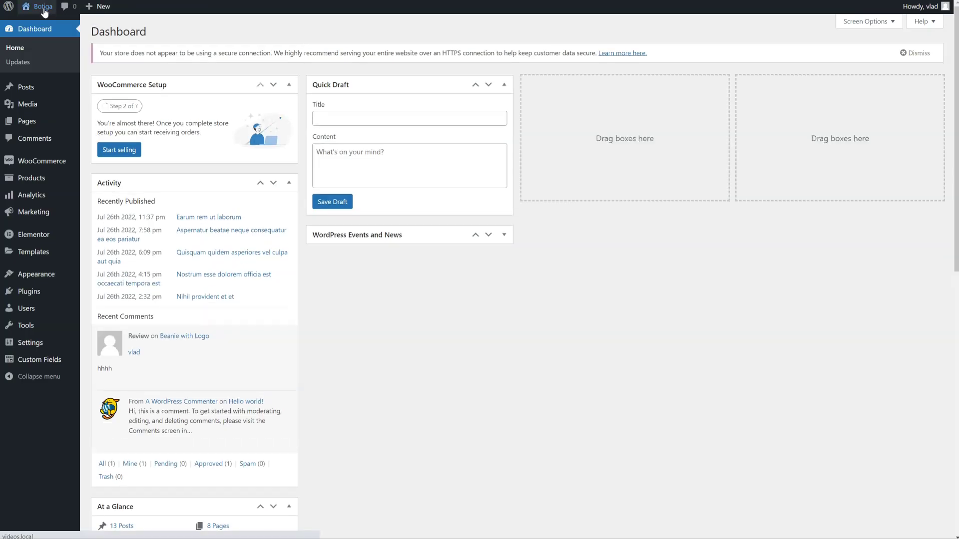
mouse_move(46, 276)
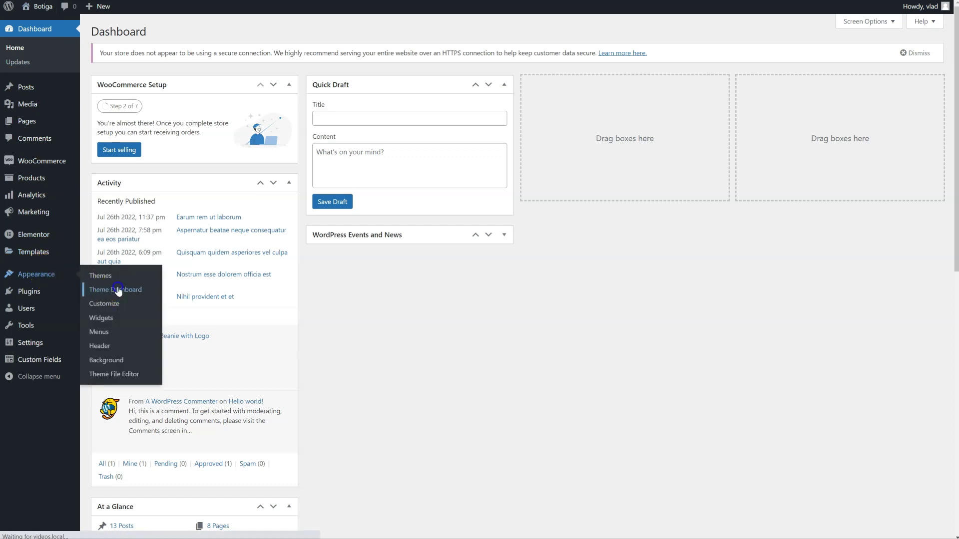
left_click(118, 290)
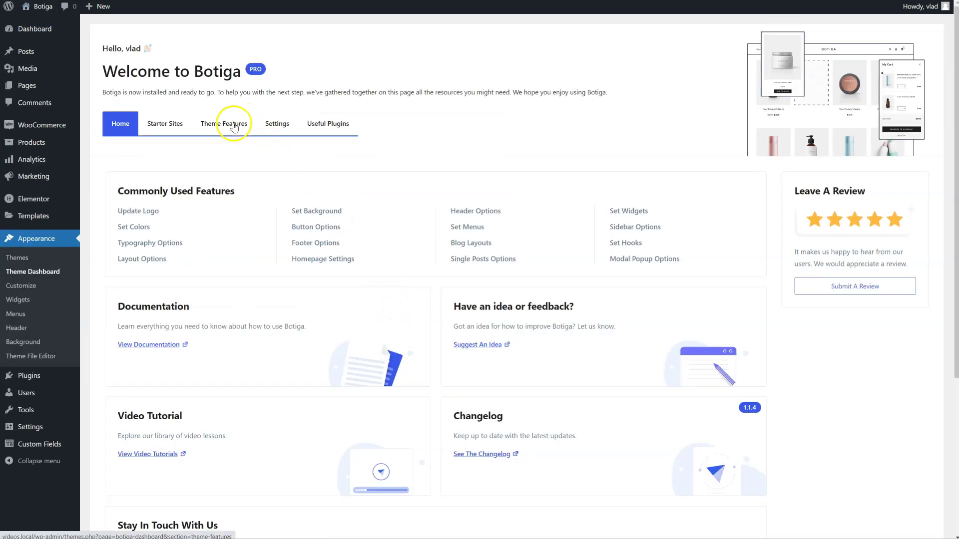
left_click(233, 126)
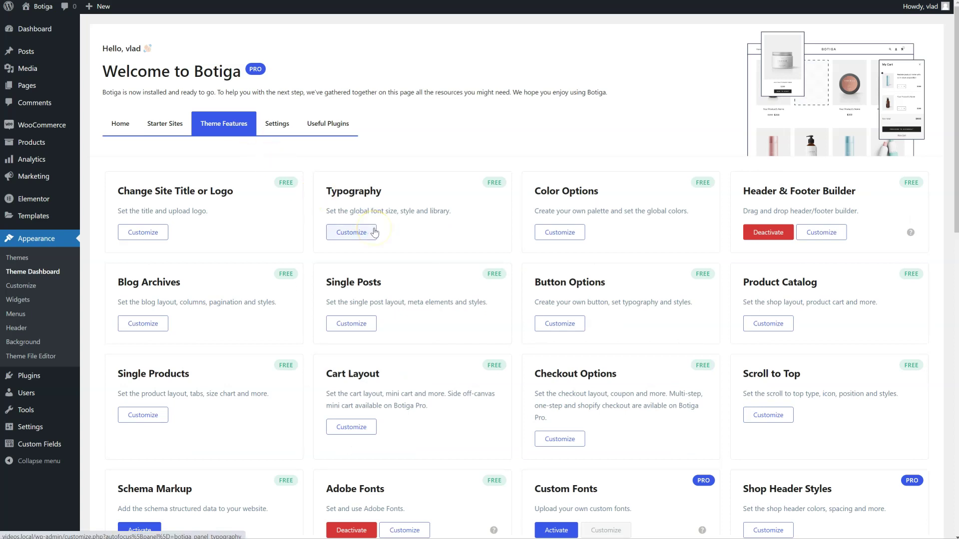
scroll(375, 232, "down", 5)
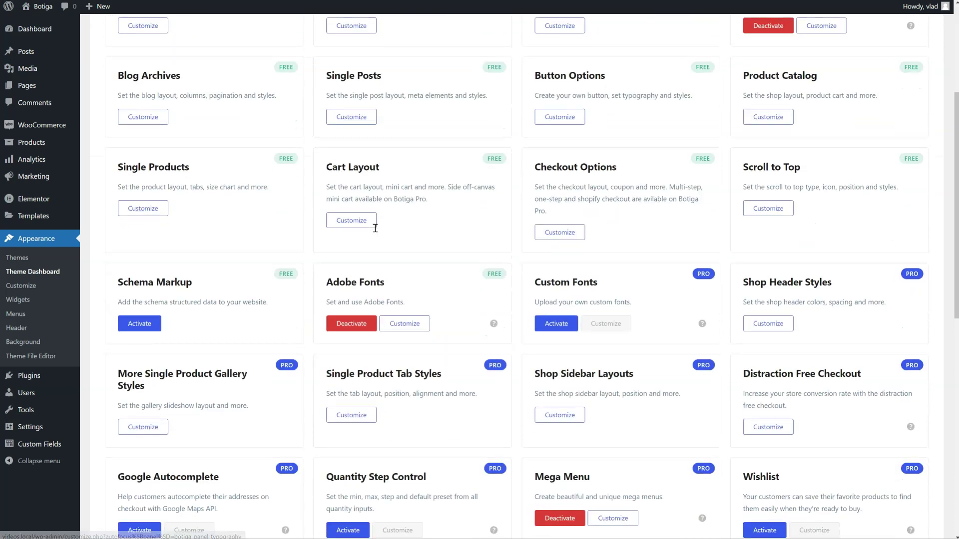
scroll(524, 211, "down", 5)
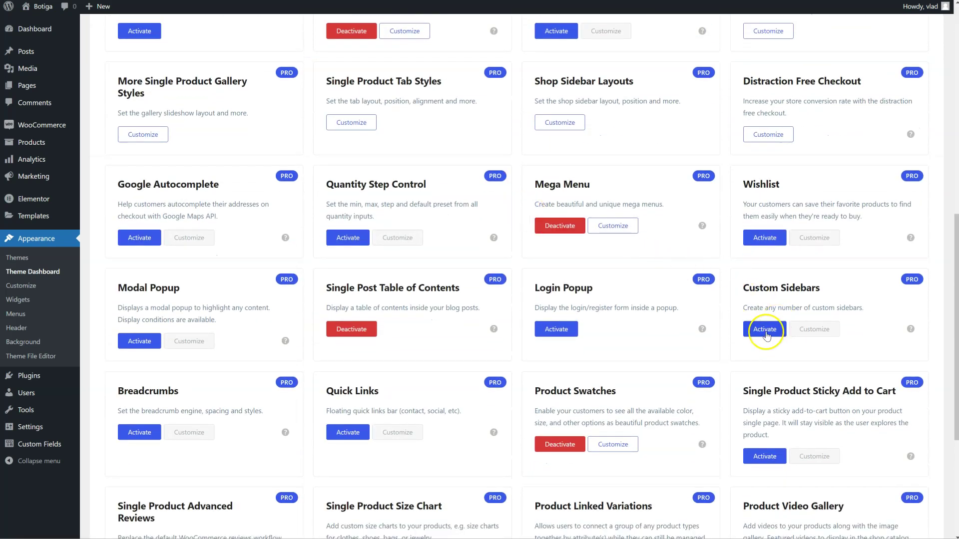
left_click(765, 332)
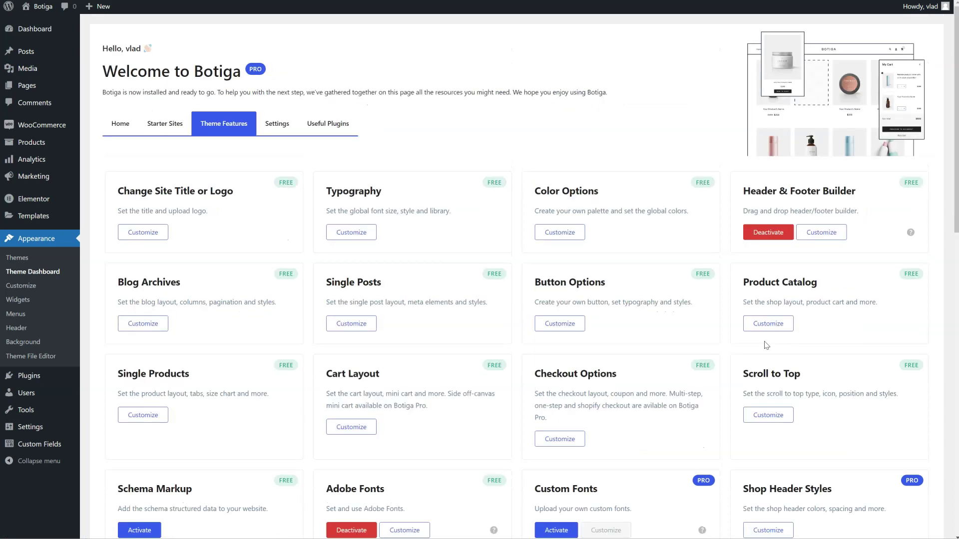
Step: Go to Appearance > Customize and open the Sidebar section listing My custom sidebar
left_click(34, 285)
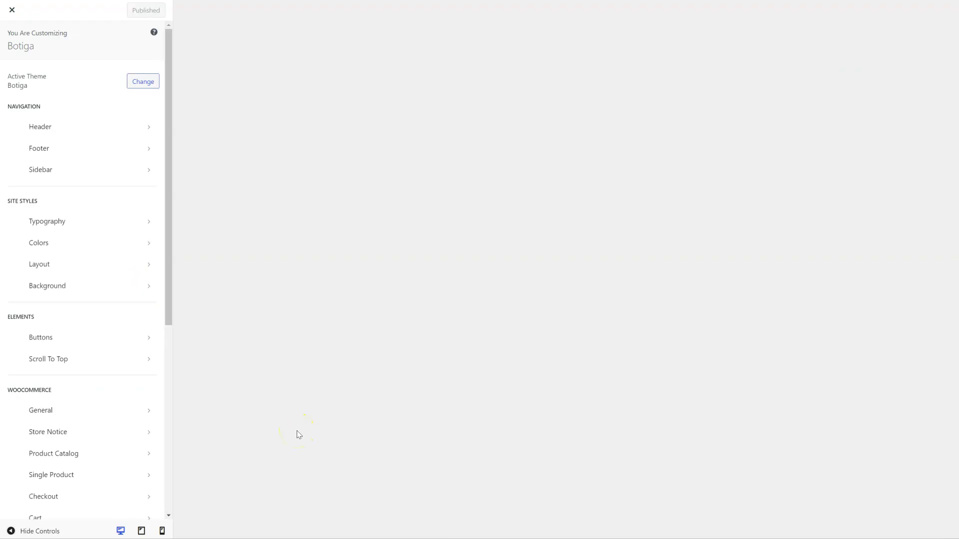
left_click(122, 170)
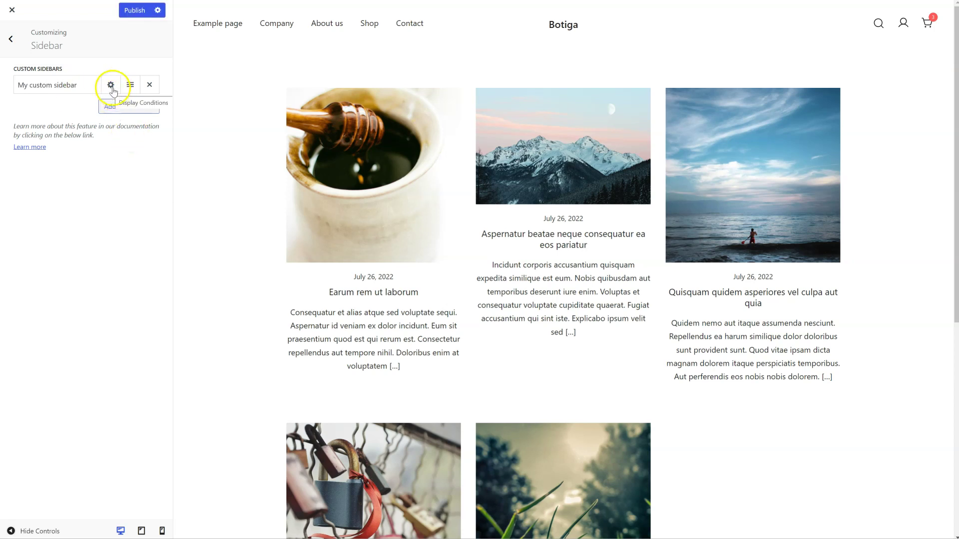
Step: Save an Include > Post Name condition on My custom sidebar for the Aspernatur beatae post
left_click(111, 88)
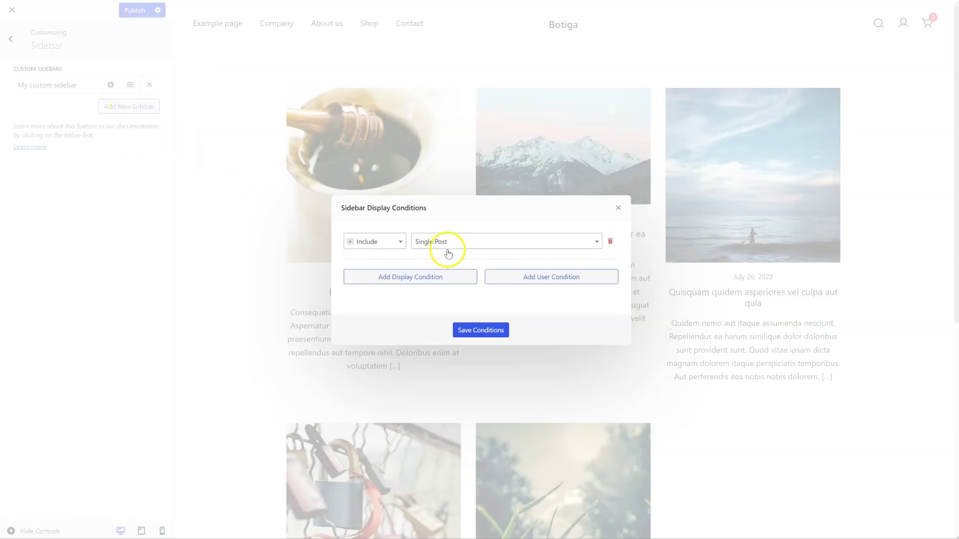
left_click(421, 242)
scroll(446, 296, "down", 3)
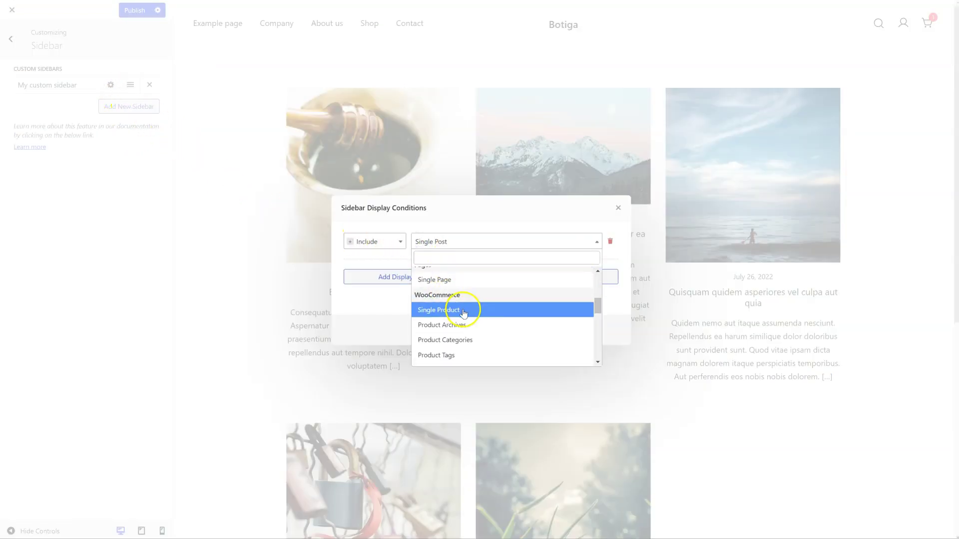
scroll(459, 305, "down", 3)
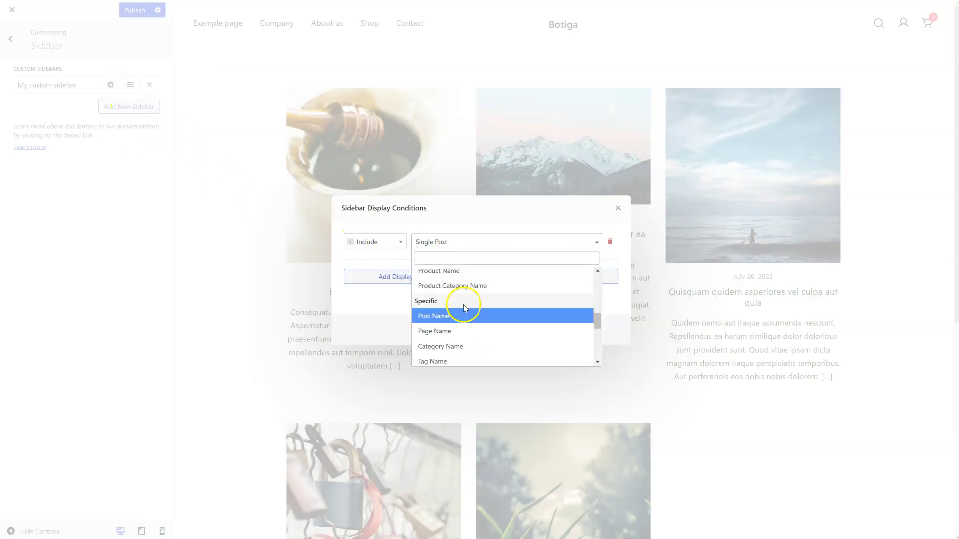
left_click(425, 320)
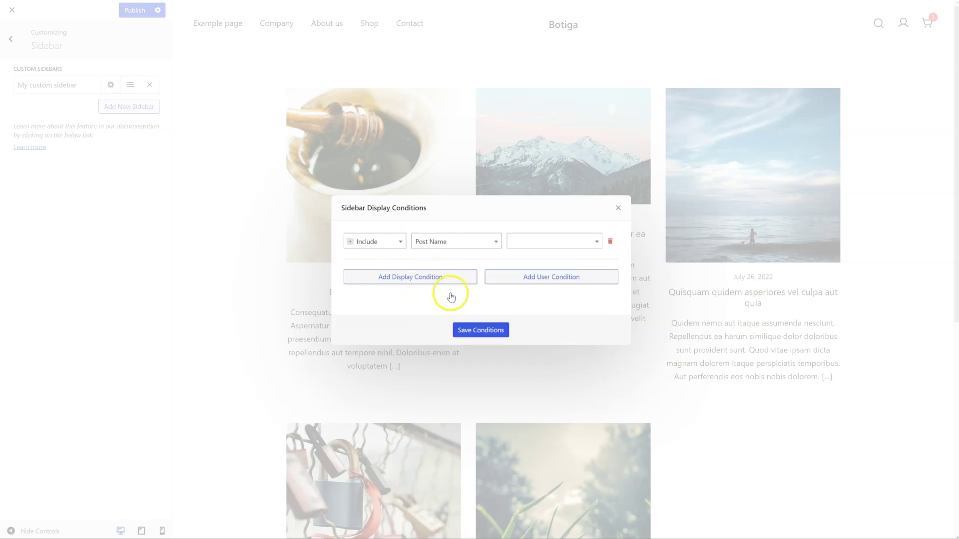
left_click(521, 242)
left_click(525, 259)
type("e consequatur ea eos pariatur")
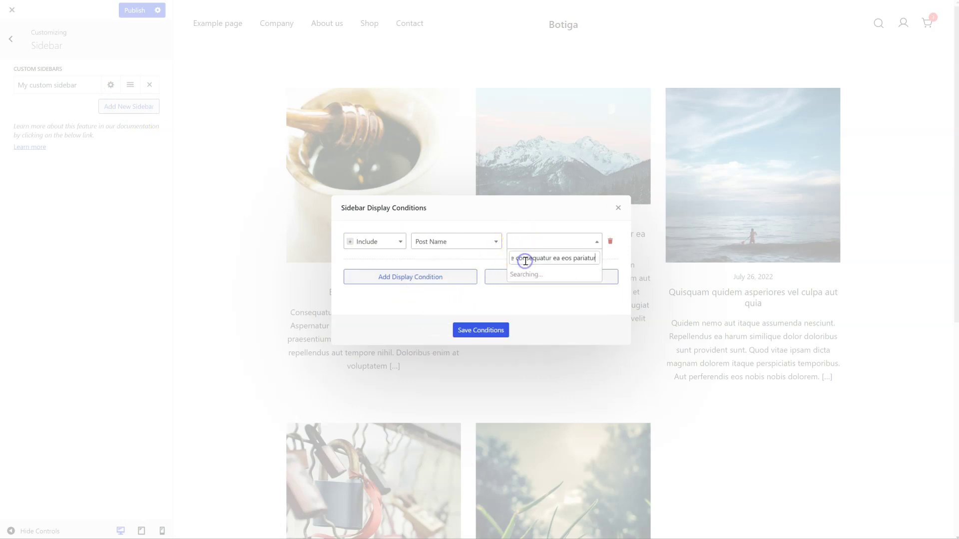
left_click(520, 260)
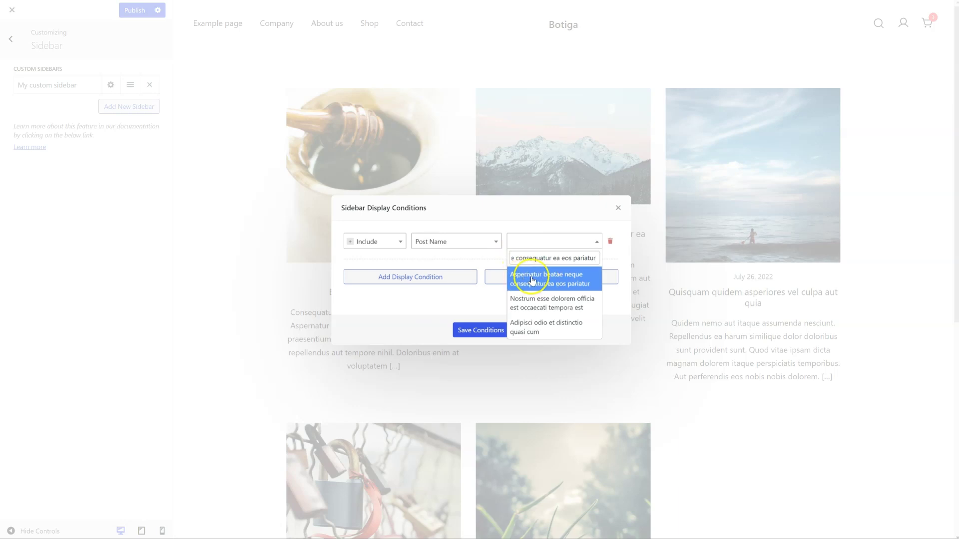
left_click(533, 281)
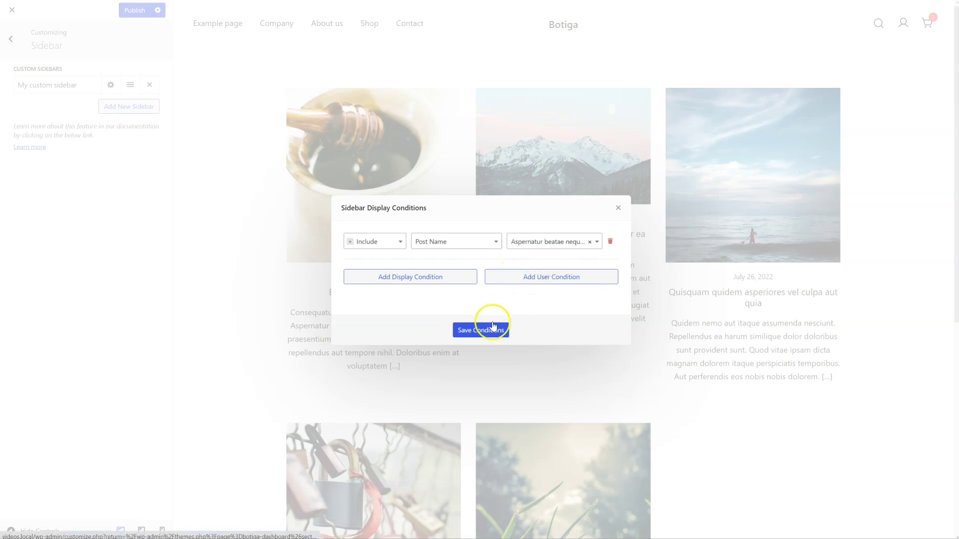
left_click(481, 333)
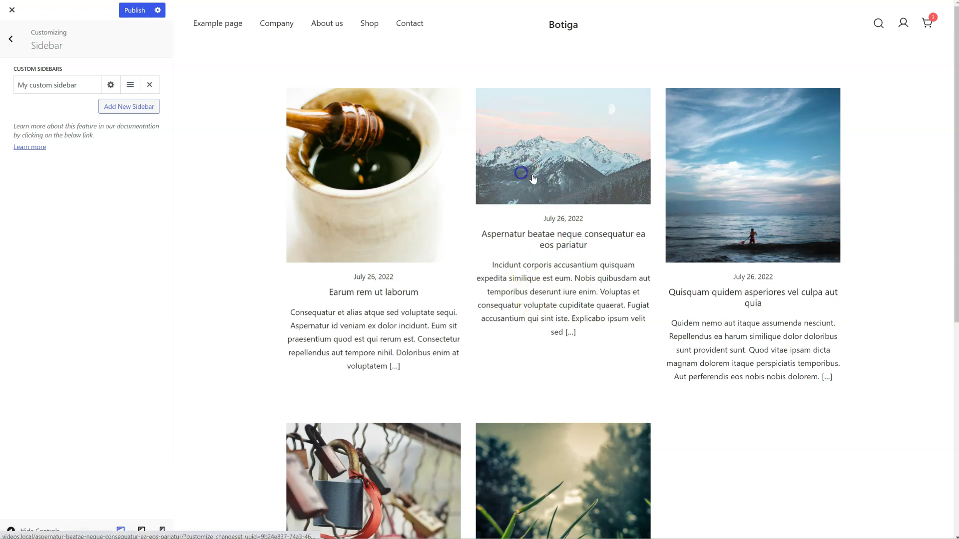
Step: Load the Aspernatur beatae post in the preview, then Publish the Customizer changes
left_click(527, 174)
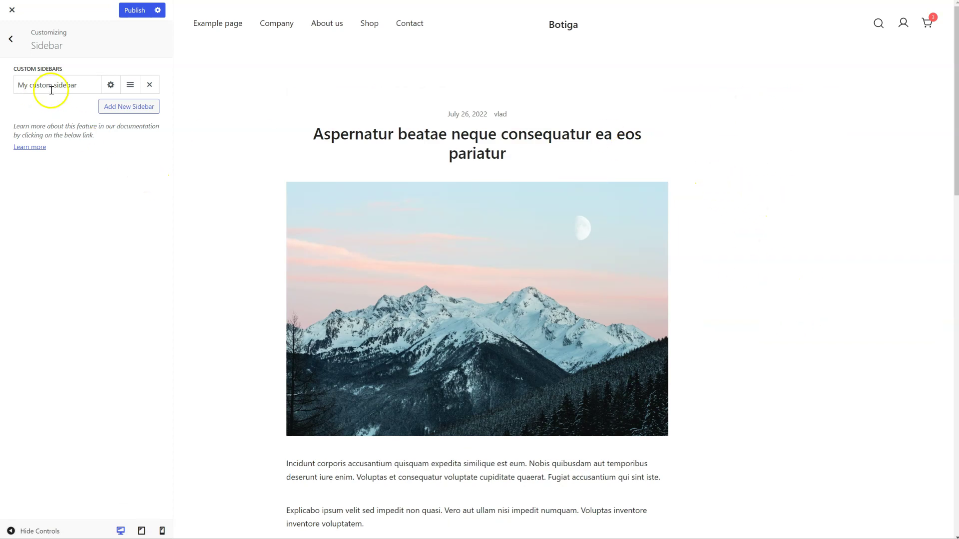
key("Escape")
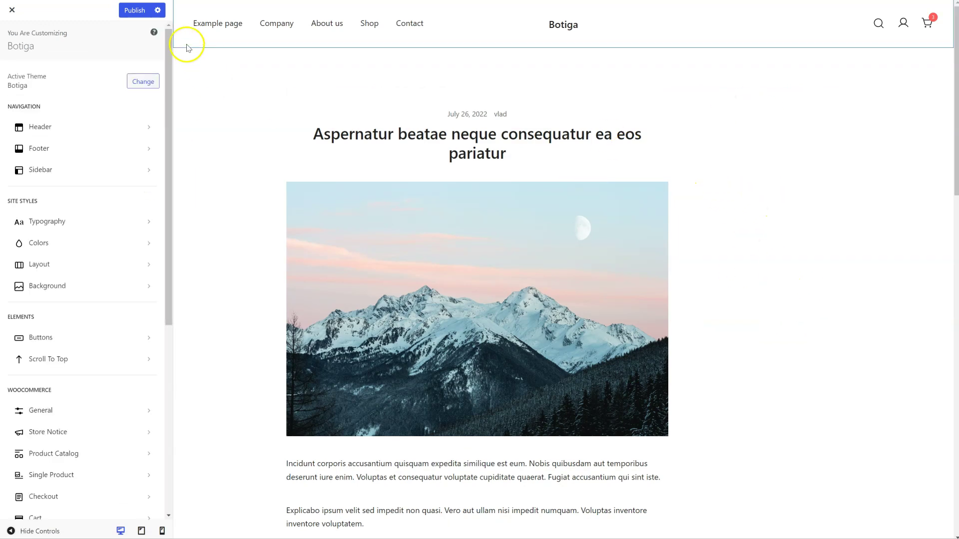
left_click(131, 11)
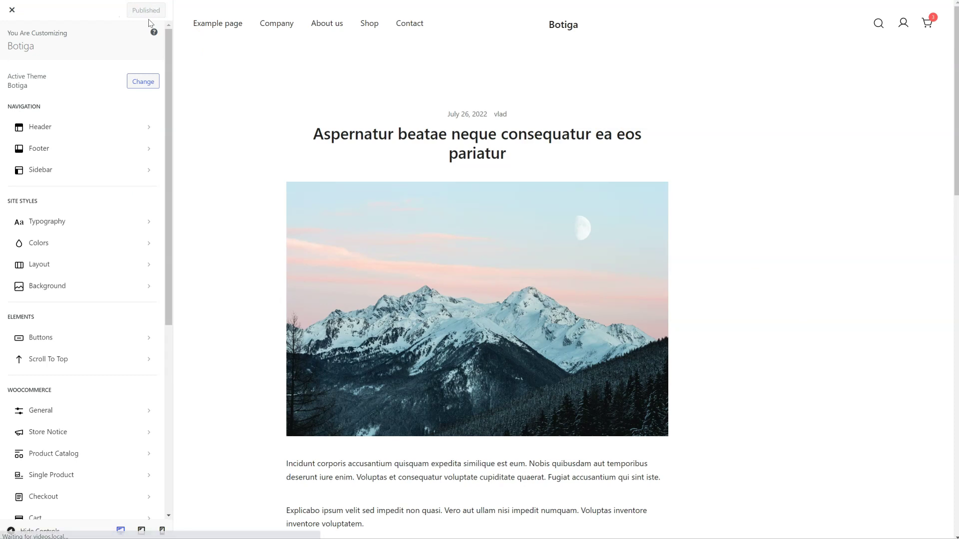
Step: Exit the Customizer and go to Appearance > Widgets
left_click(12, 10)
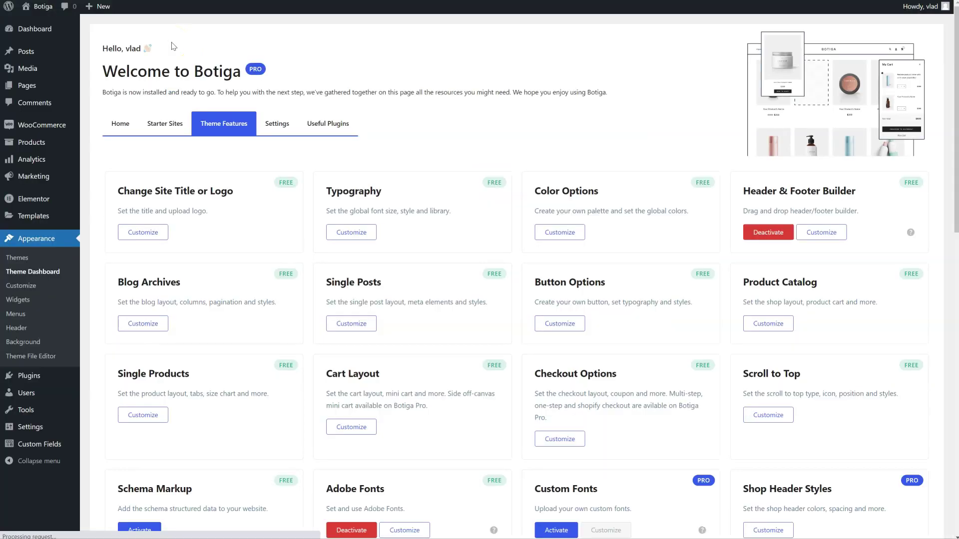
left_click(33, 300)
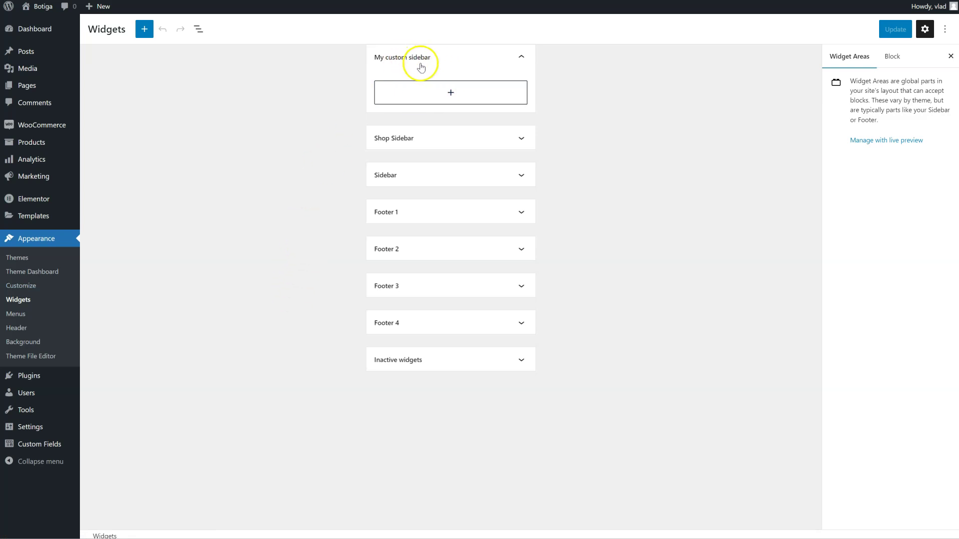
Step: Add a paragraph reading 'MY custom text' to My custom sidebar, update, and visit the live blog
left_click(450, 93)
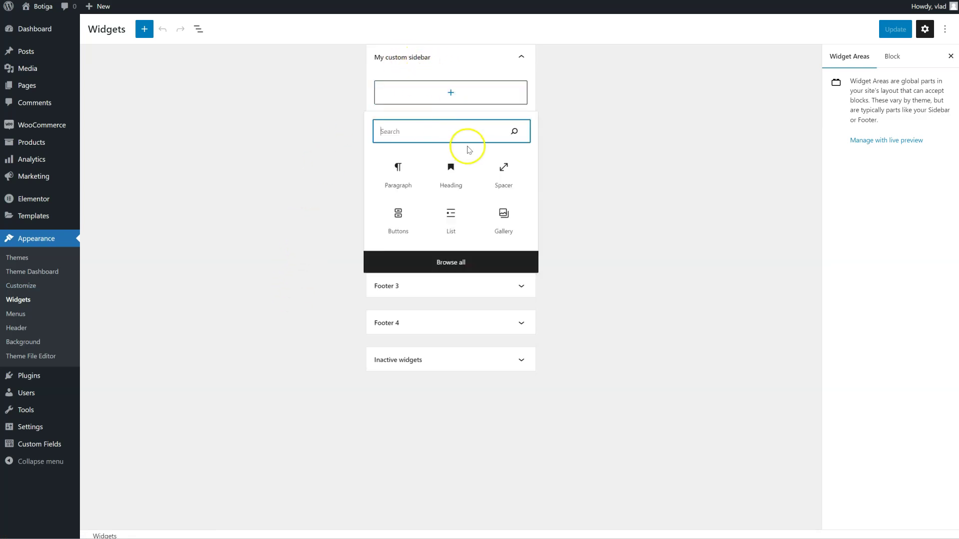
left_click(397, 169)
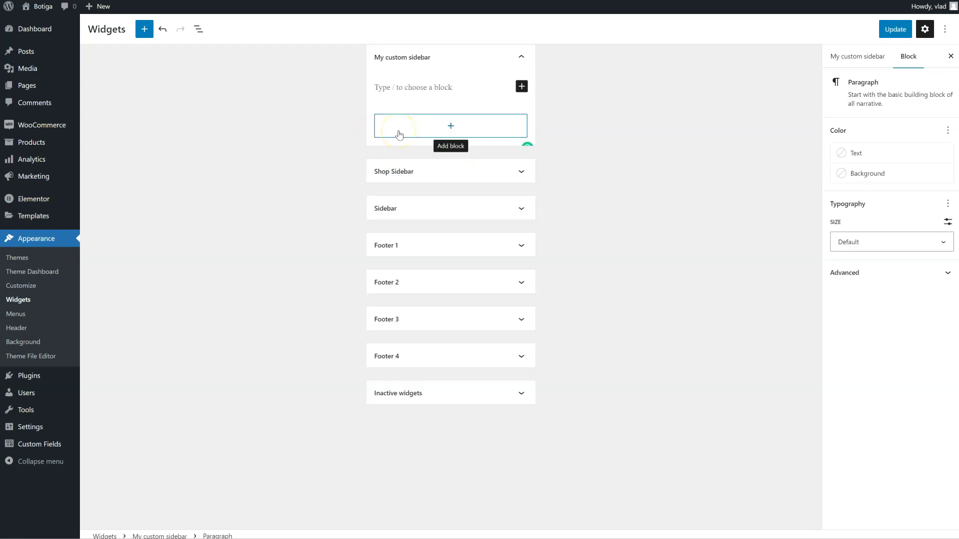
type("MY custom text")
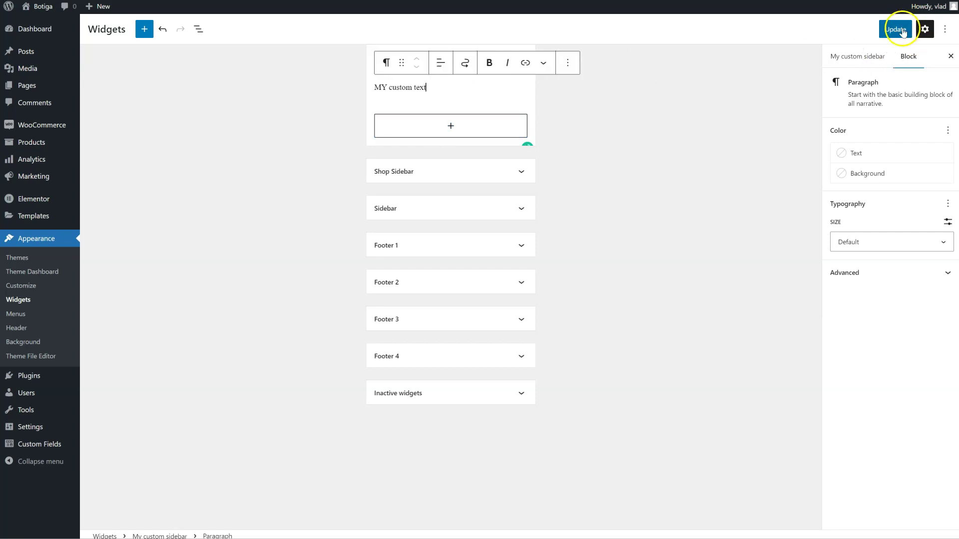
left_click(895, 29)
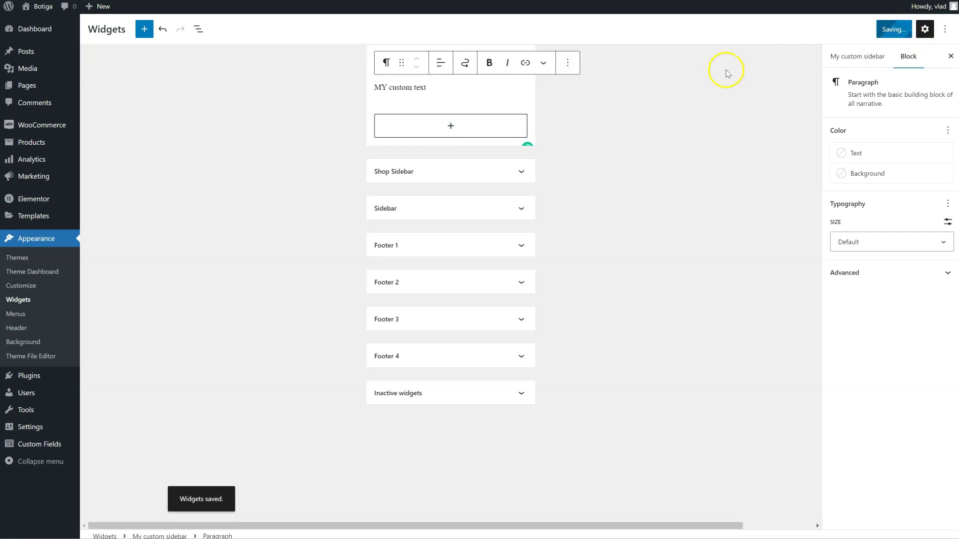
left_click(44, 7)
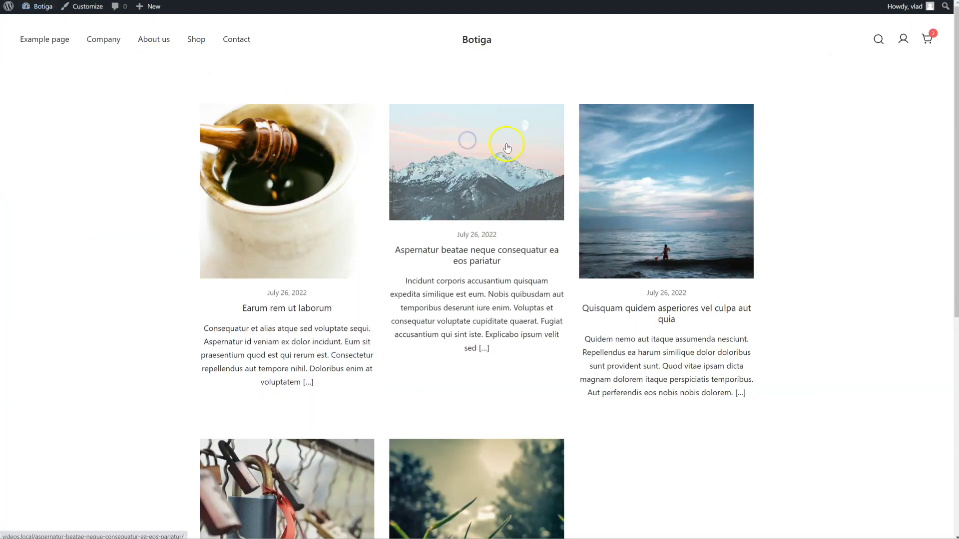
Step: Compare the Aspernatur post's custom sidebar with Earum rem ut laborum's default one, then reopen Aspernatur
left_click(507, 147)
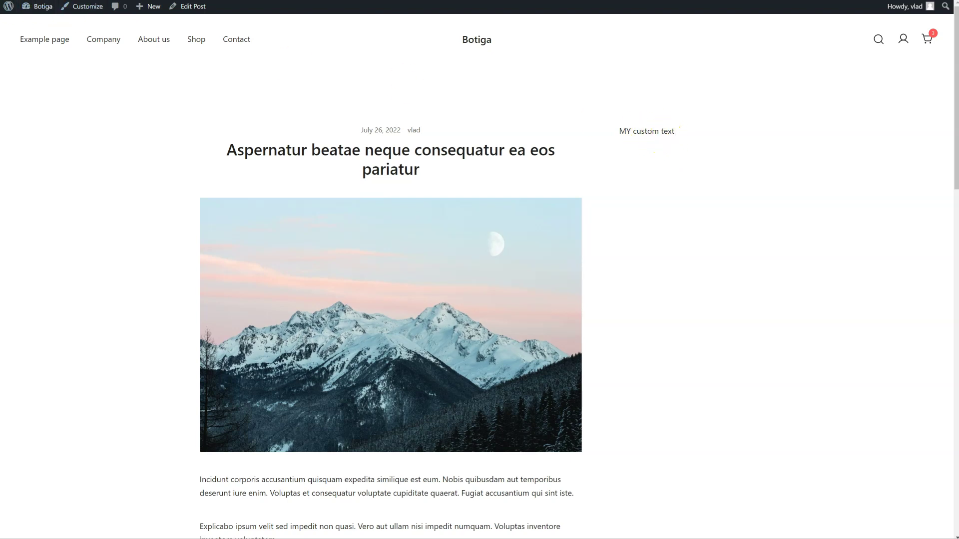
key("alt+Left")
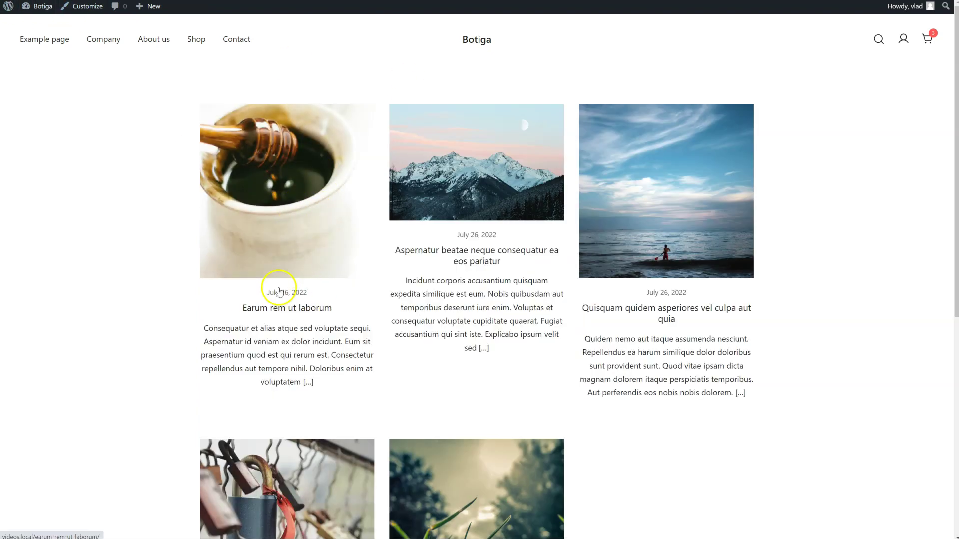
left_click(292, 199)
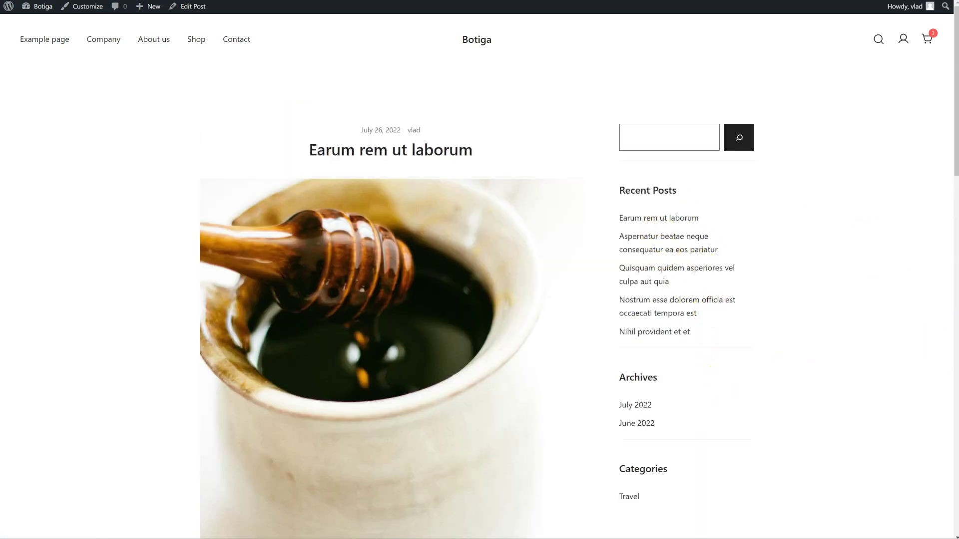
key("alt+Left")
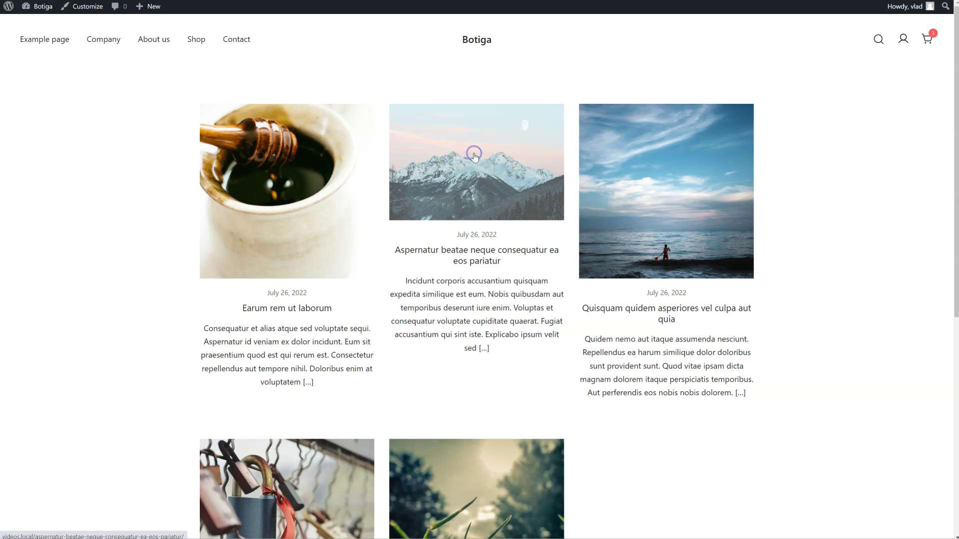
left_click(474, 156)
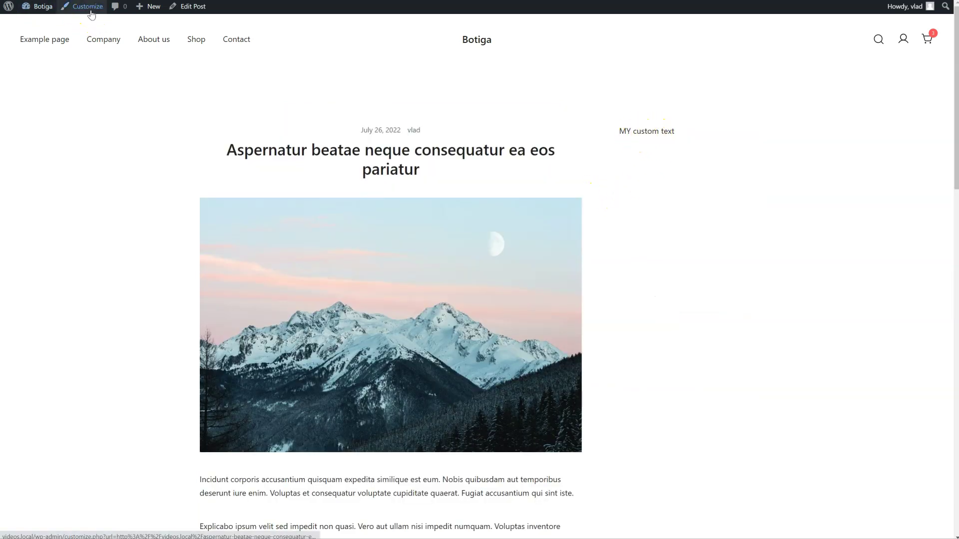
Step: Create a custom sidebar named 'another sidebar' in Customizer > Sidebar and open its display conditions
left_click(88, 7)
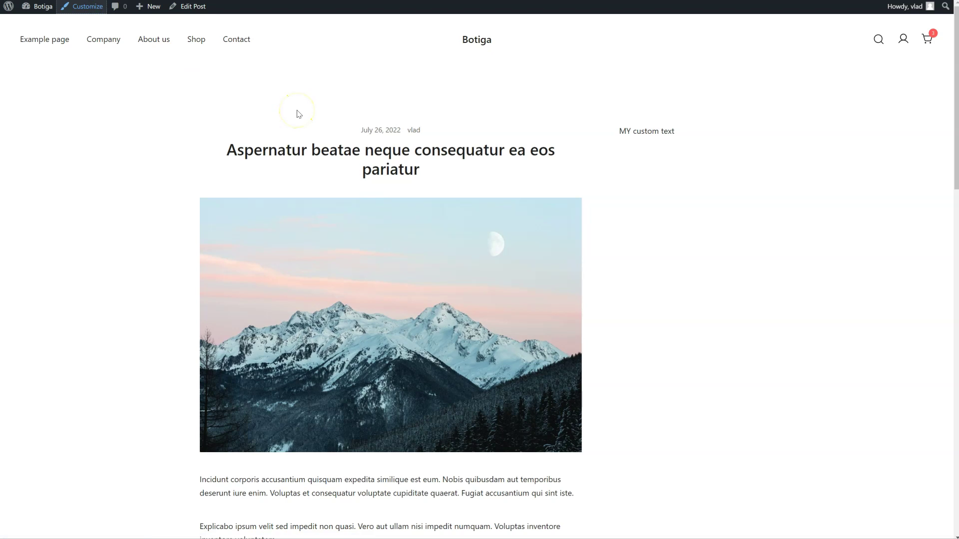
left_click(83, 168)
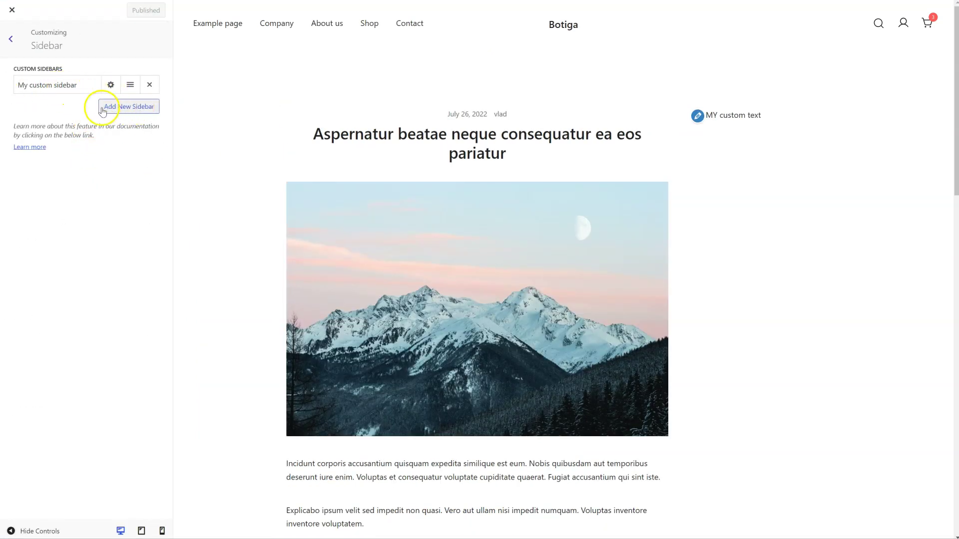
left_click(113, 108)
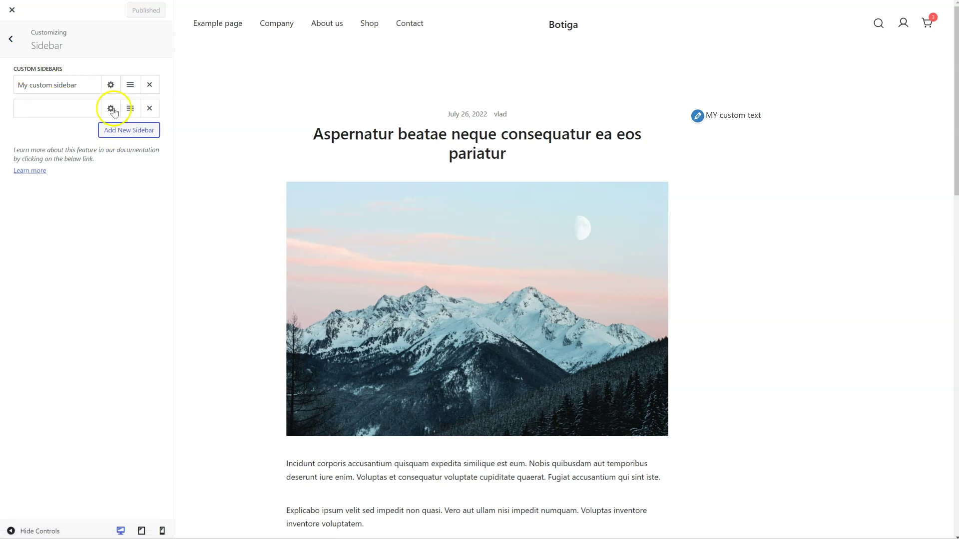
left_click(110, 109)
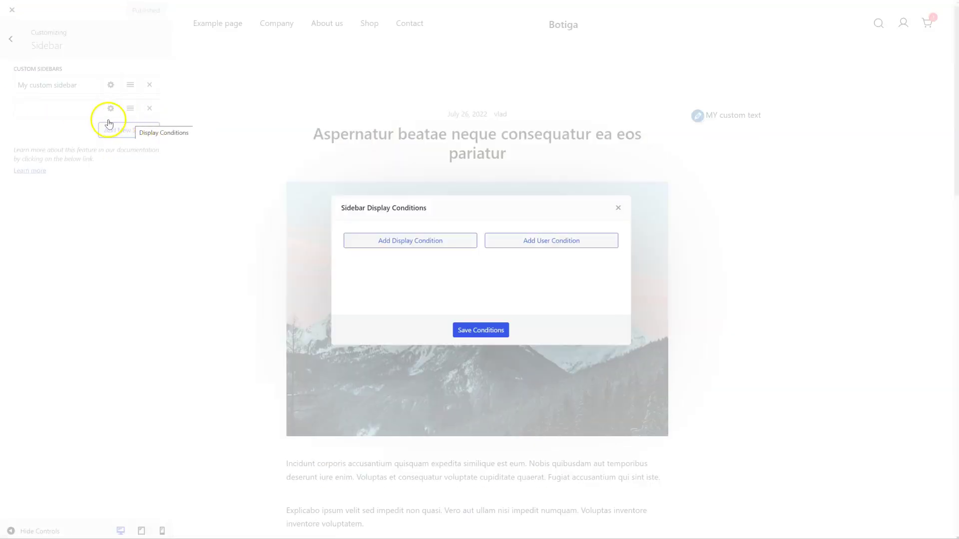
left_click(39, 108)
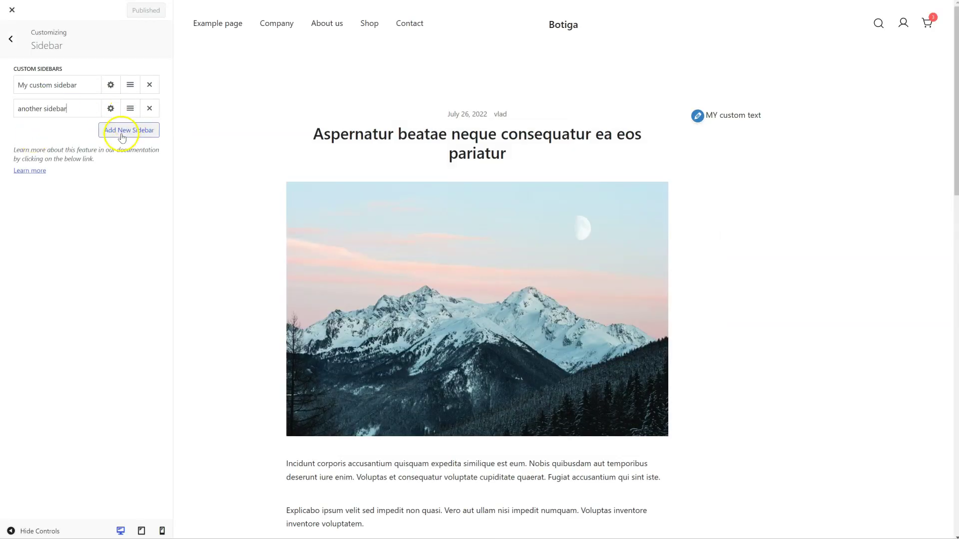
left_click(111, 109)
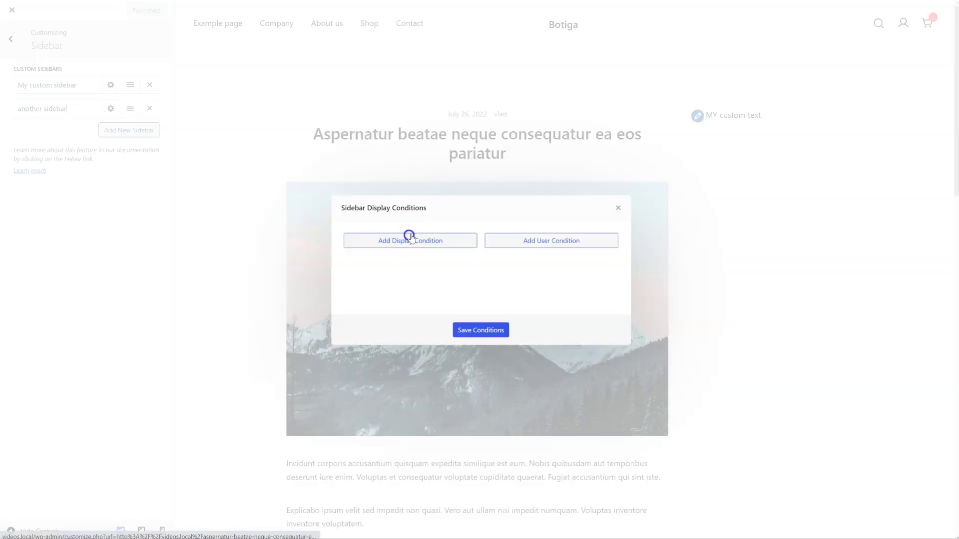
Step: Add an Include condition to 'another sidebar' and browse the Entire Site location options
left_click(407, 239)
left_click(466, 242)
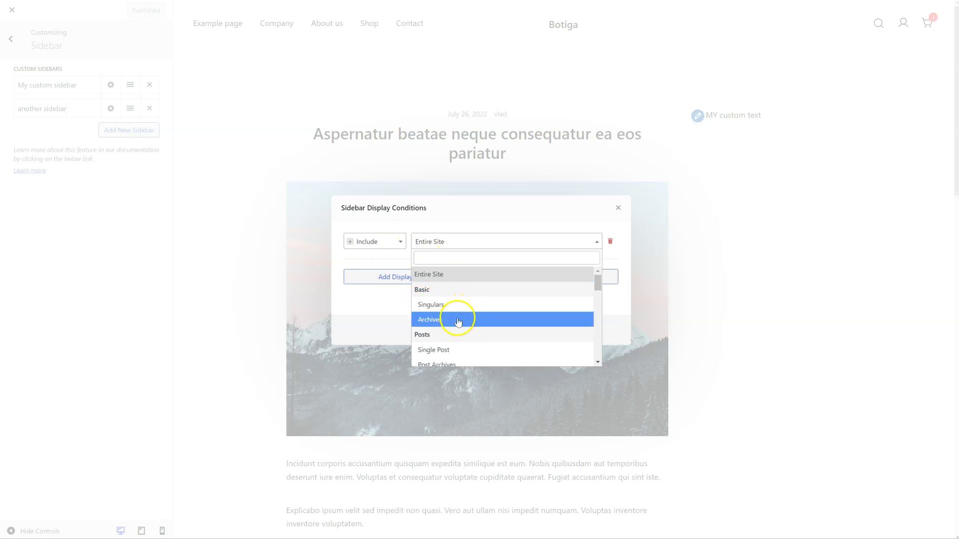
scroll(456, 317, "down", 1)
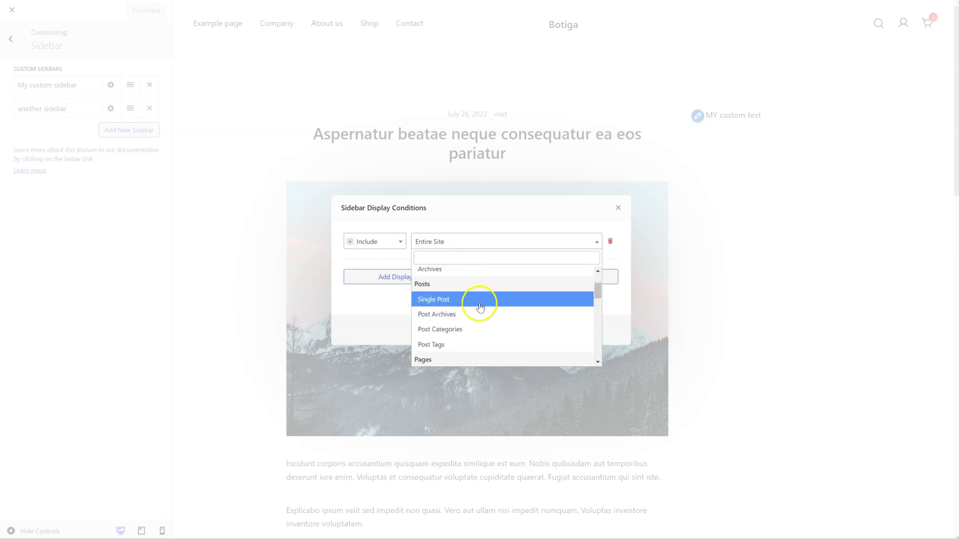
scroll(465, 292, "down", 1)
scroll(459, 287, "down", 1)
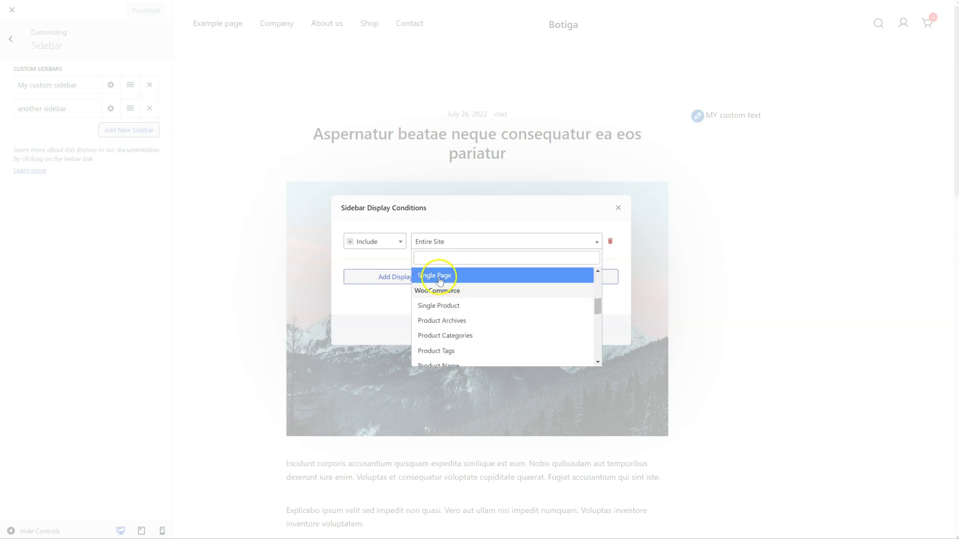
scroll(464, 302, "down", 1)
scroll(440, 296, "up", 1)
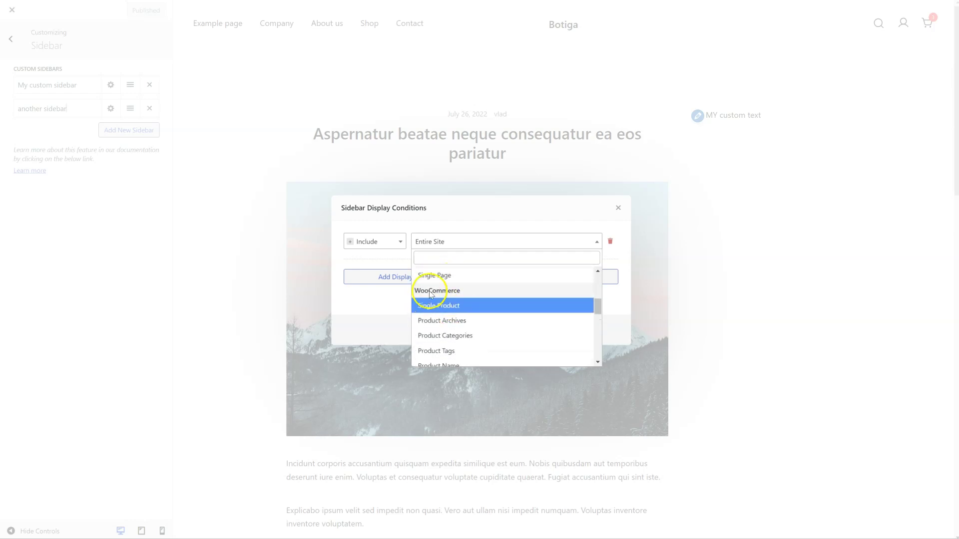
scroll(474, 332, "down", 1)
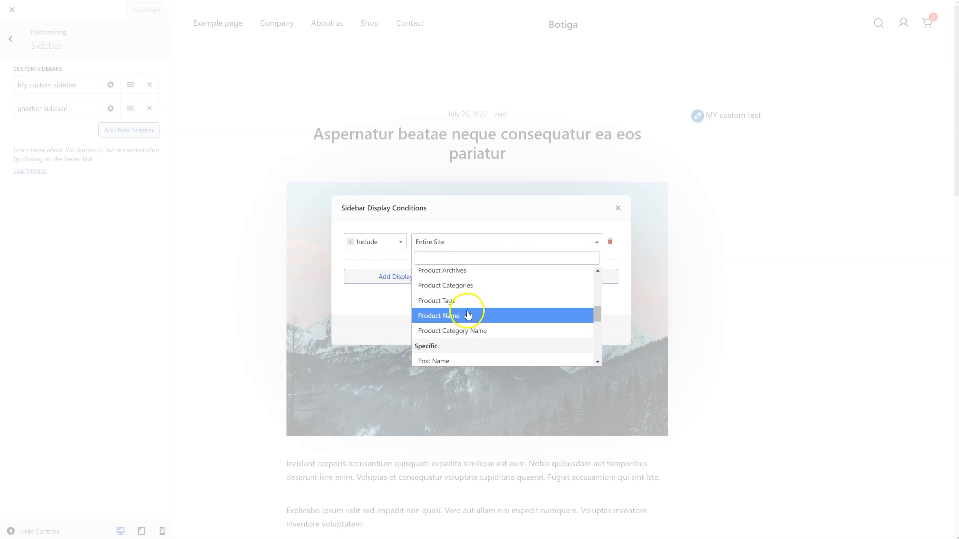
scroll(471, 317, "up", 1)
scroll(529, 327, "down", 1)
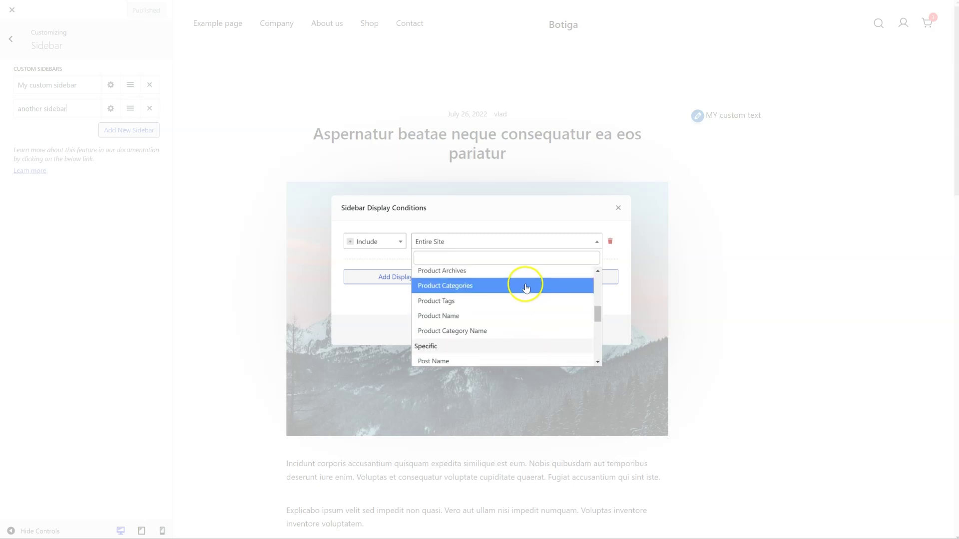
scroll(521, 287, "down", 1)
scroll(520, 294, "down", 2)
scroll(457, 300, "up", 1)
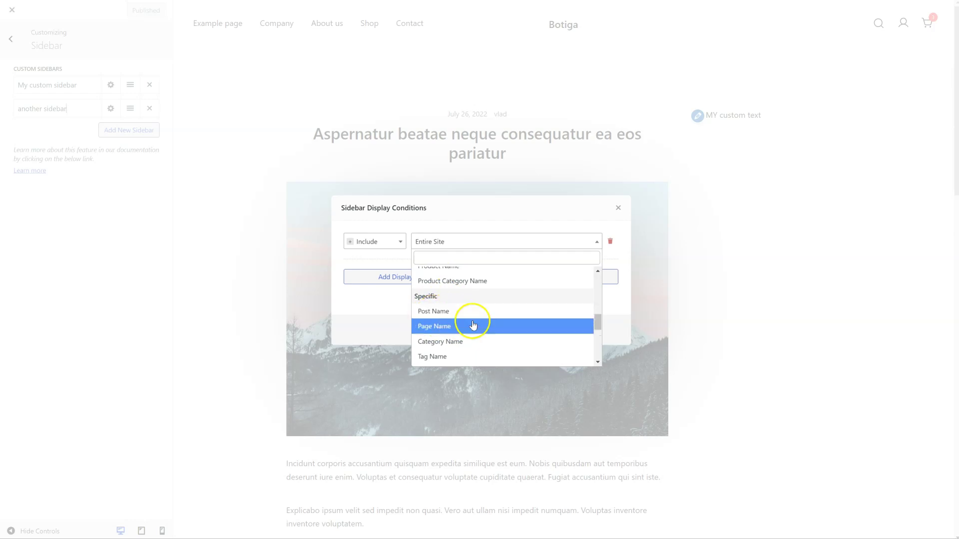
scroll(437, 301, "down", 1)
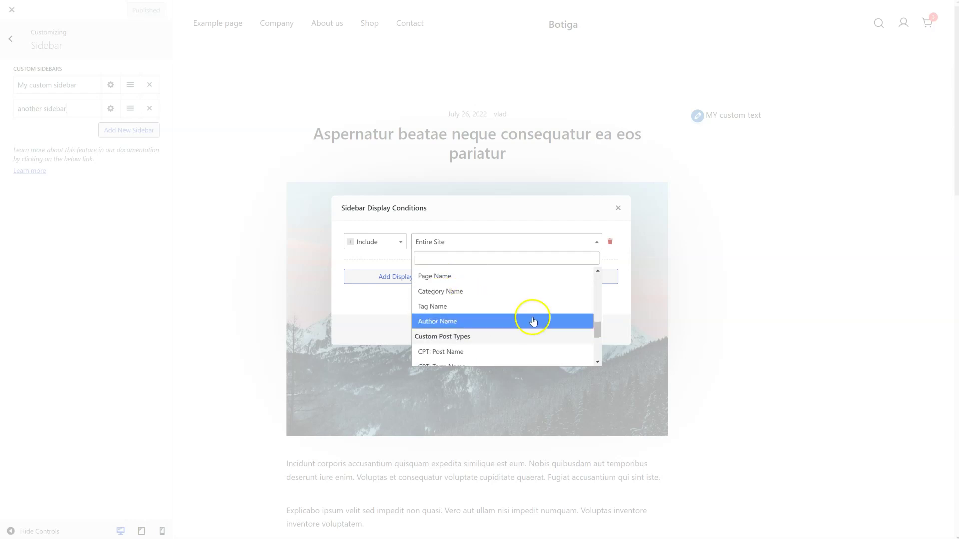
scroll(513, 310, "down", 1)
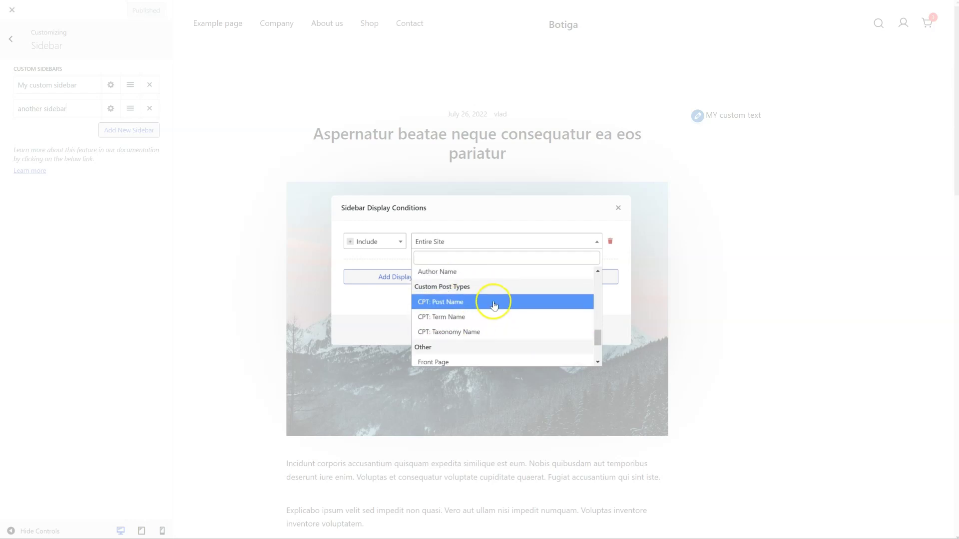
scroll(530, 312, "down", 1)
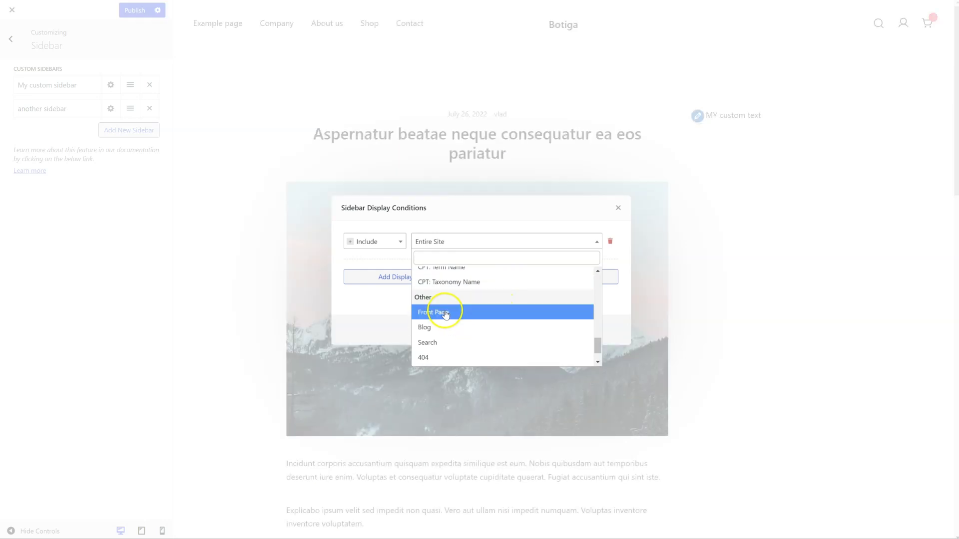
scroll(429, 312, "down", 1)
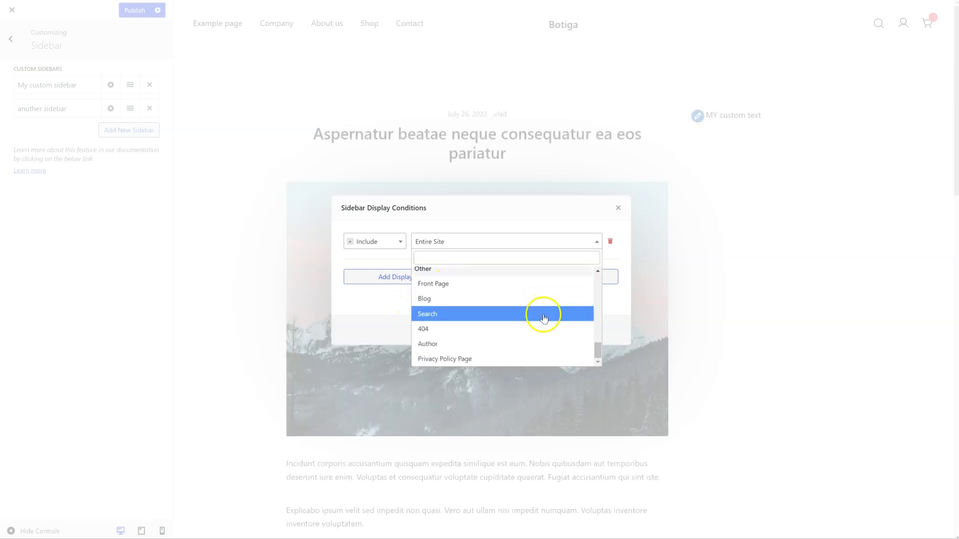